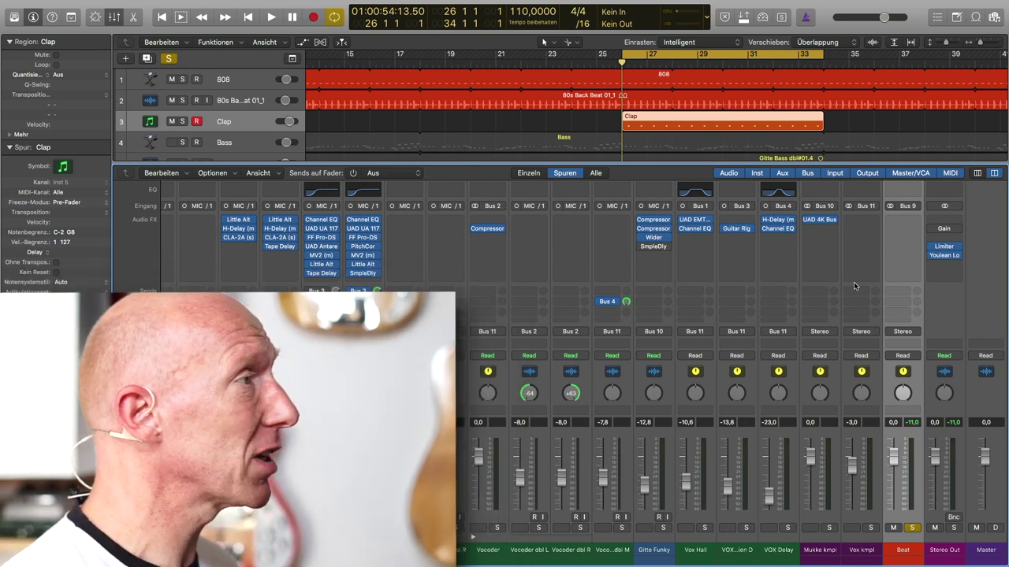
Play back the soloed beat from bar 26, then stop and return to the start of the cycle range.
key("space")
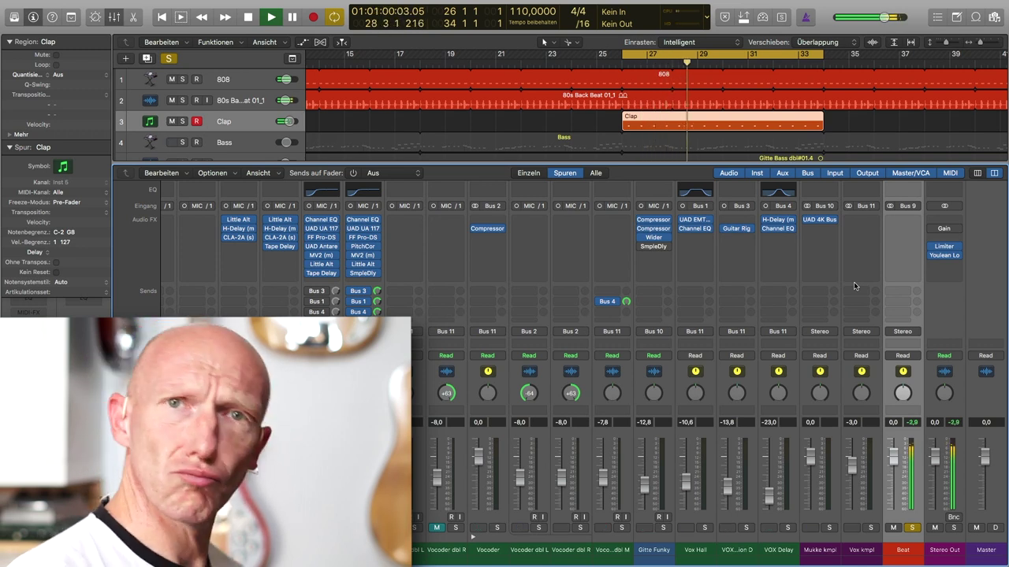
key("space")
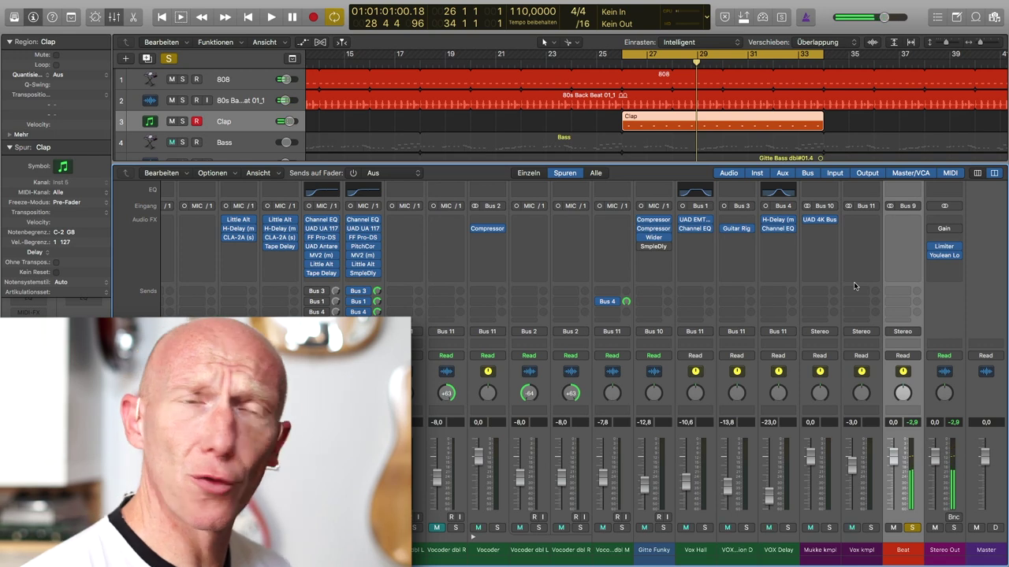
key("Return")
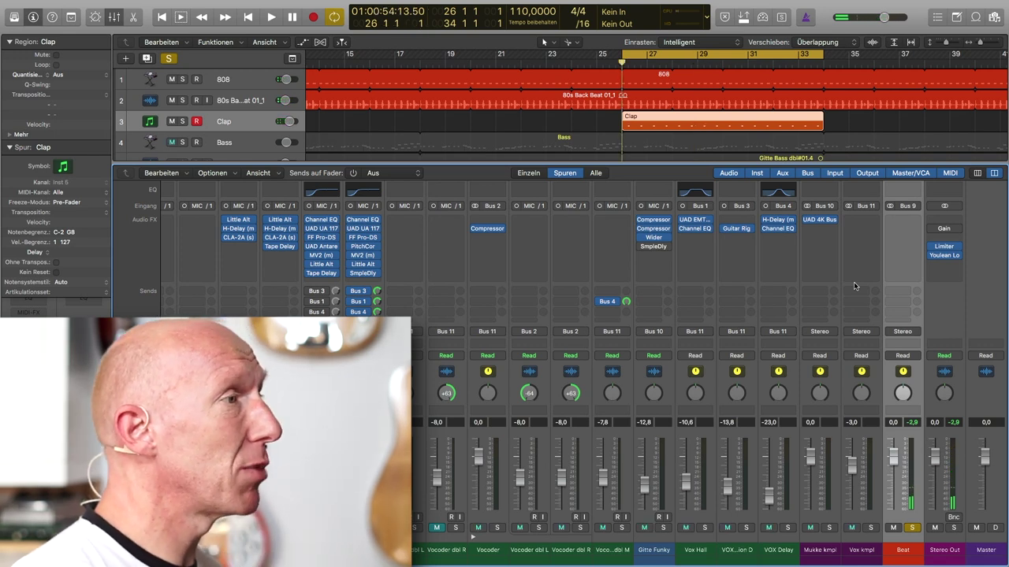
Insert the Tape Delay plug-in on the Beat bus channel.
left_click(915, 231)
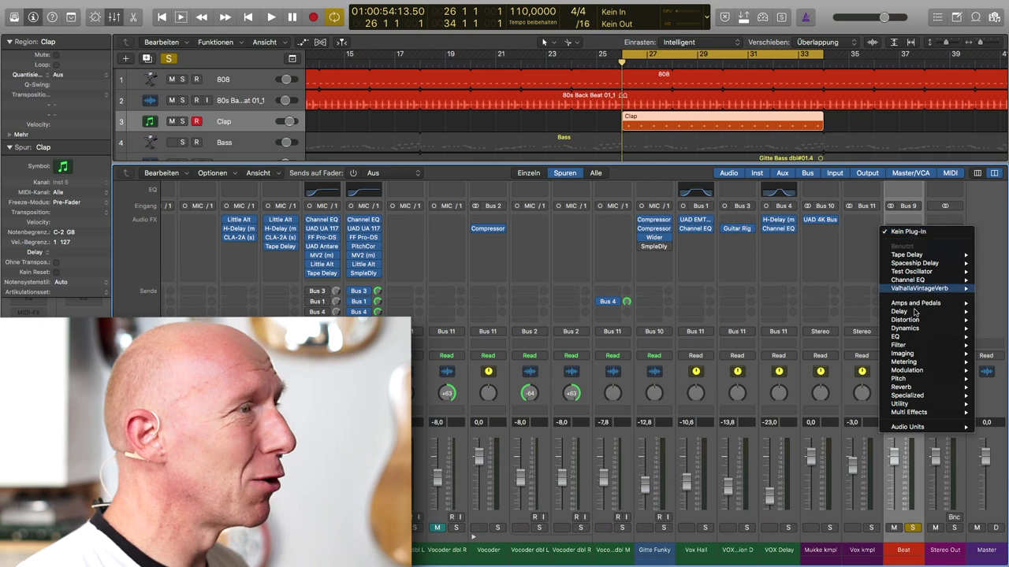
mouse_move(902, 312)
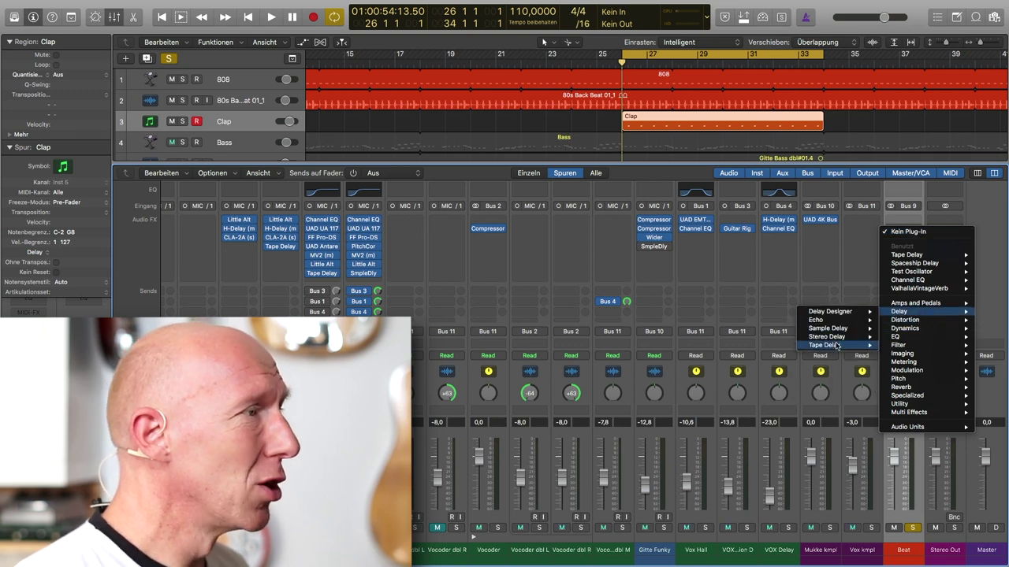
mouse_move(833, 346)
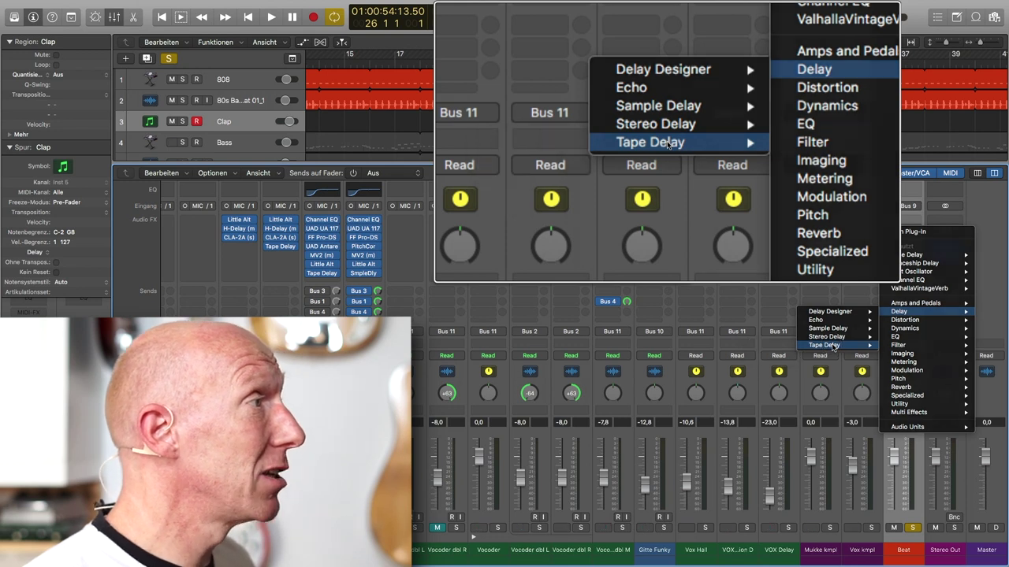
left_click(766, 346)
left_click_drag(245, 17, 715, 17)
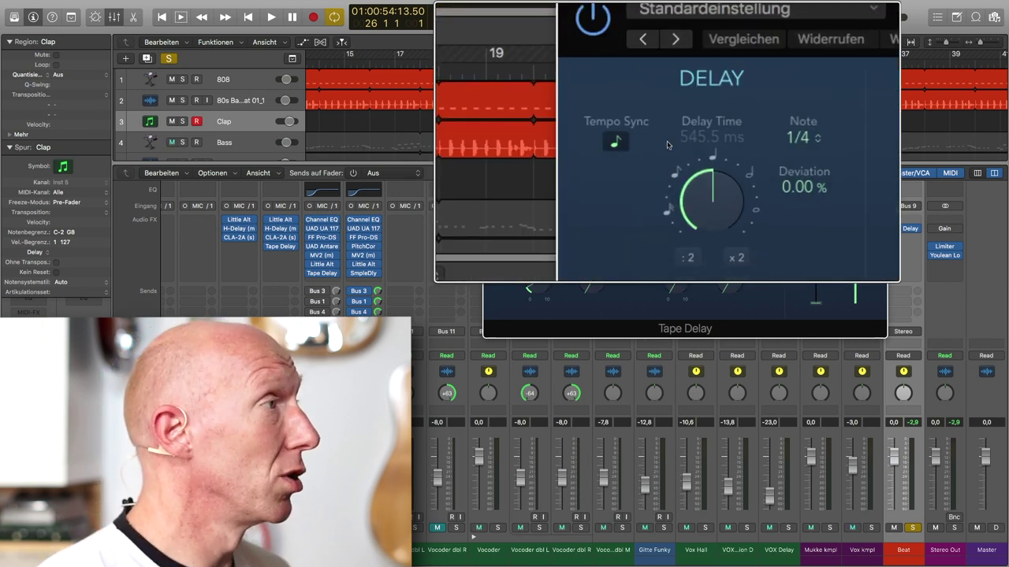
Neutralise the Tape Delay's echo by turning off Tempo Sync, with Delay Time 0 ms, Feedback 0 % and Wet 100 %.
left_click(616, 142)
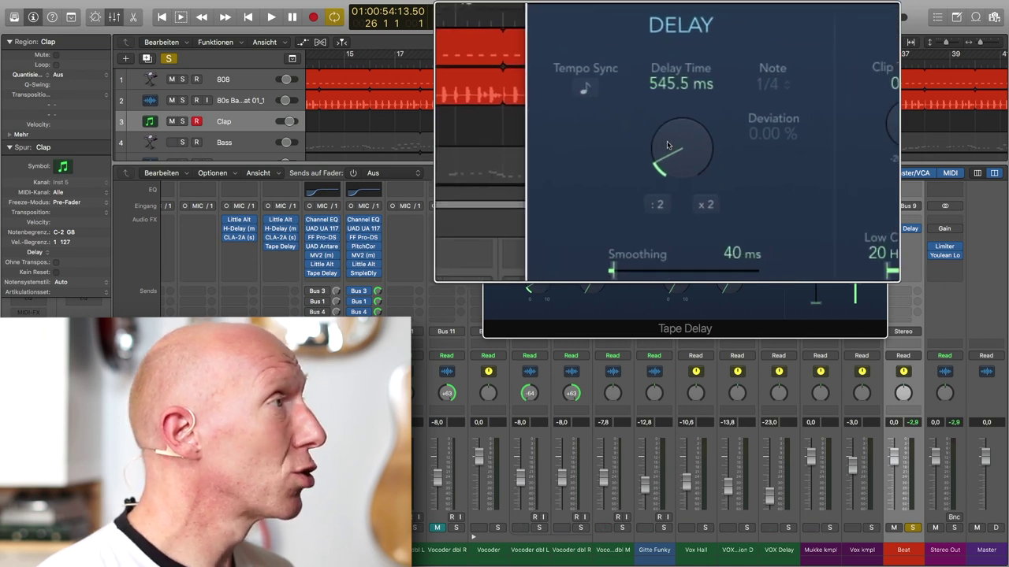
left_click_drag(667, 145, 667, 150)
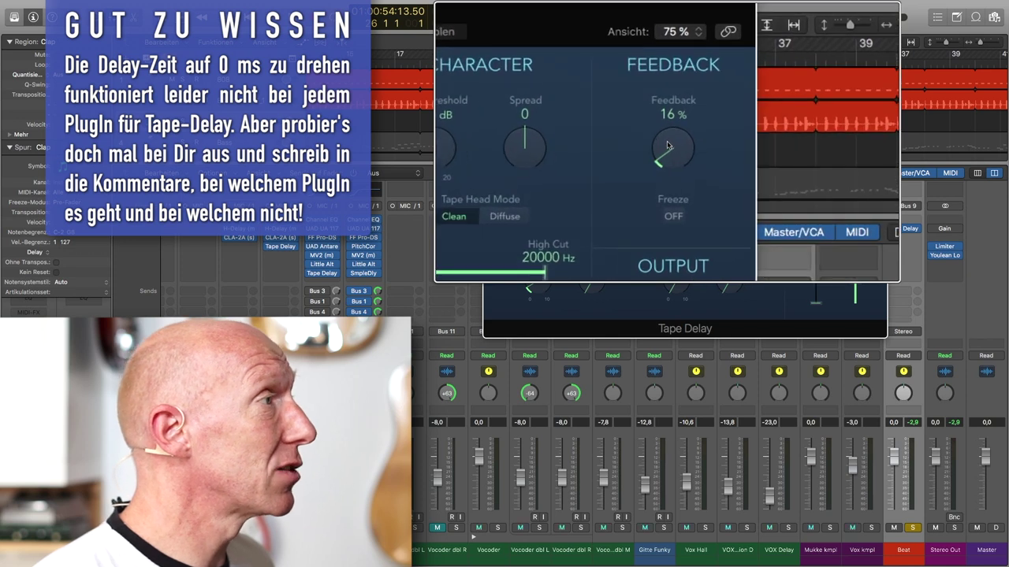
left_click_drag(667, 145, 667, 178)
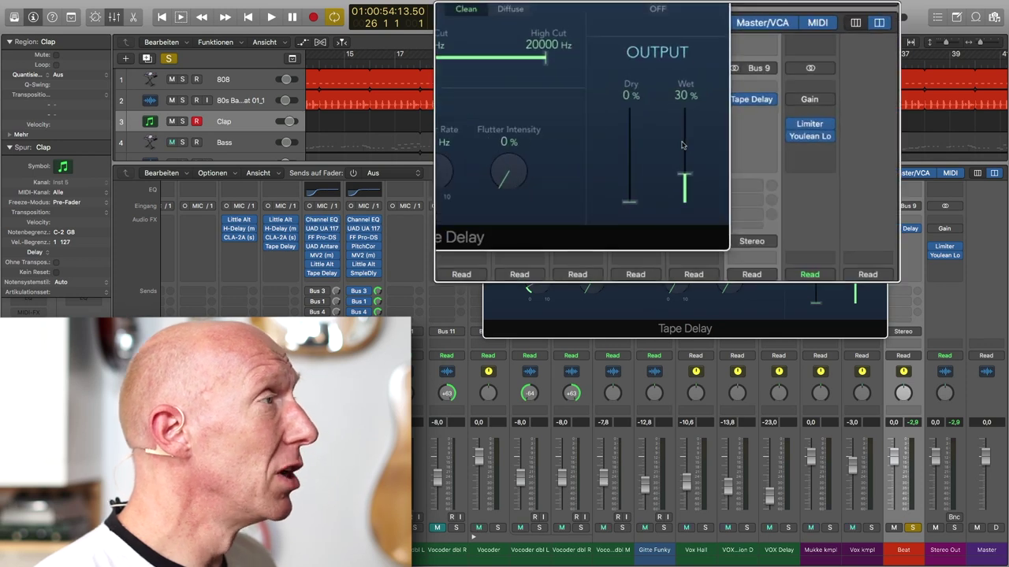
left_click_drag(684, 151, 695, 145)
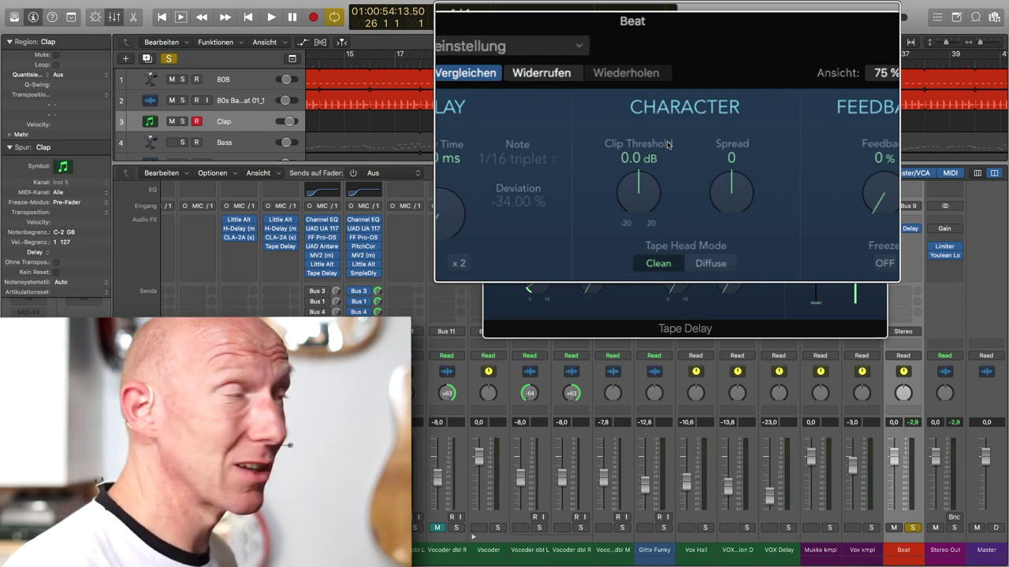
Start playback and lower the Tape Delay's Clip Threshold to -6.6 dB.
scroll(667, 145, "down", 4)
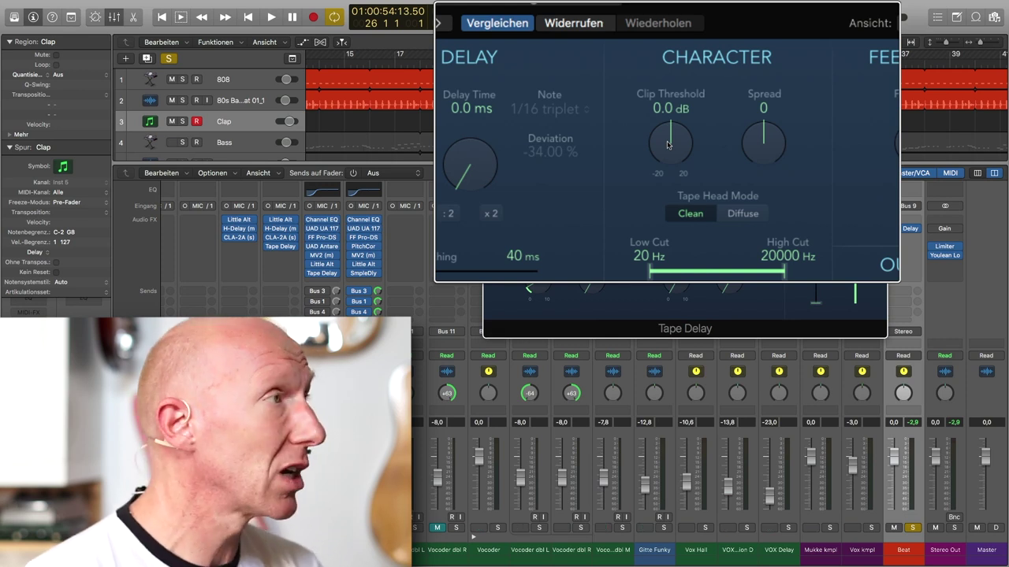
scroll(667, 144, "right", 5)
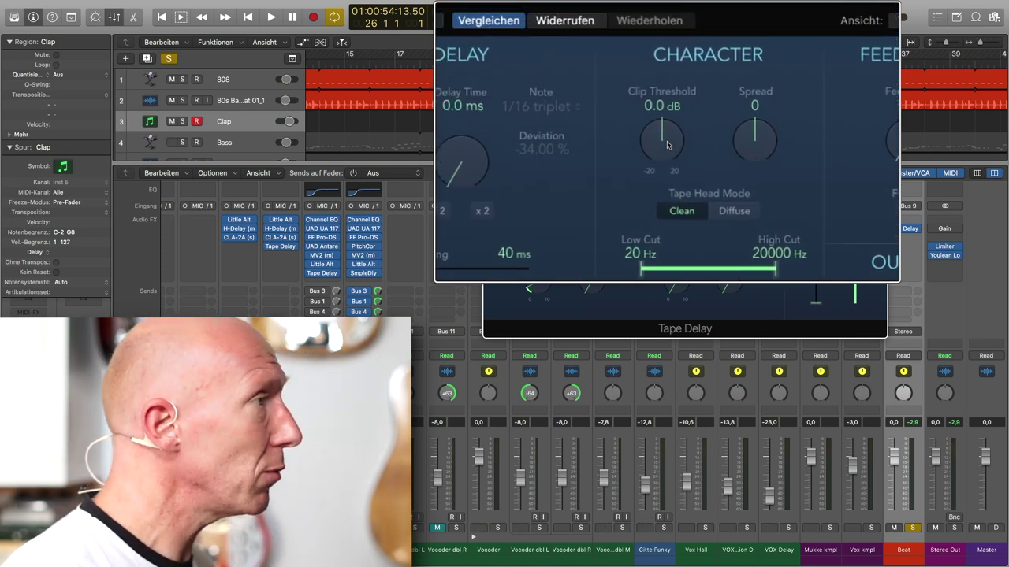
key("space")
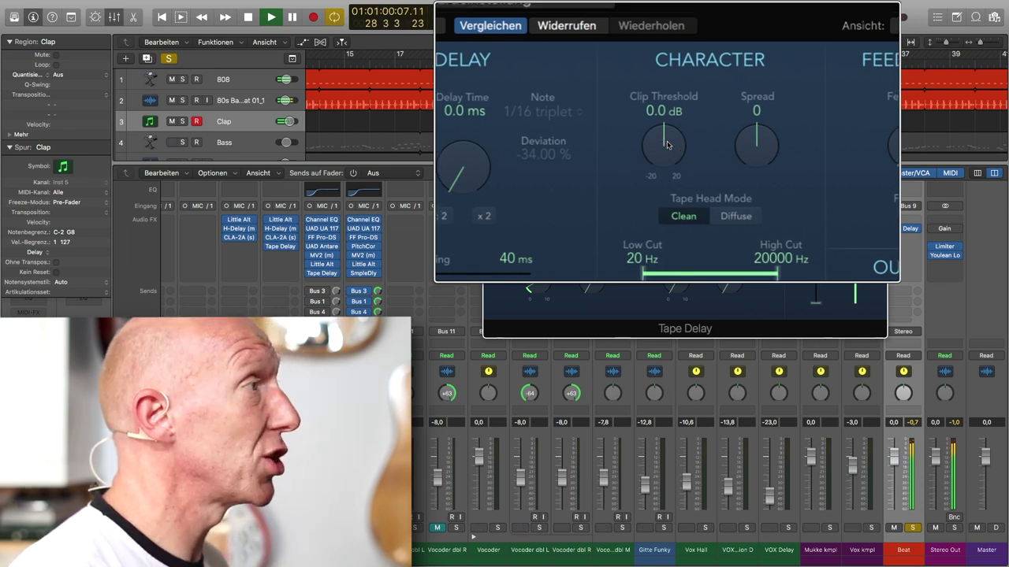
left_click_drag(667, 145, 667, 144)
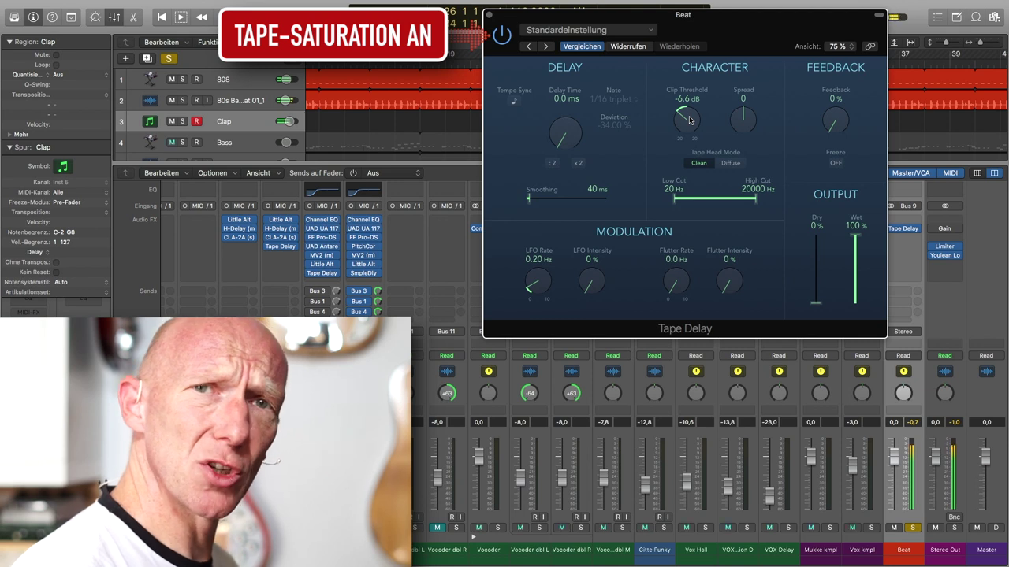
Bypass the Tape Delay and re-enable it to compare the beat with and without tape saturation.
left_click(503, 35)
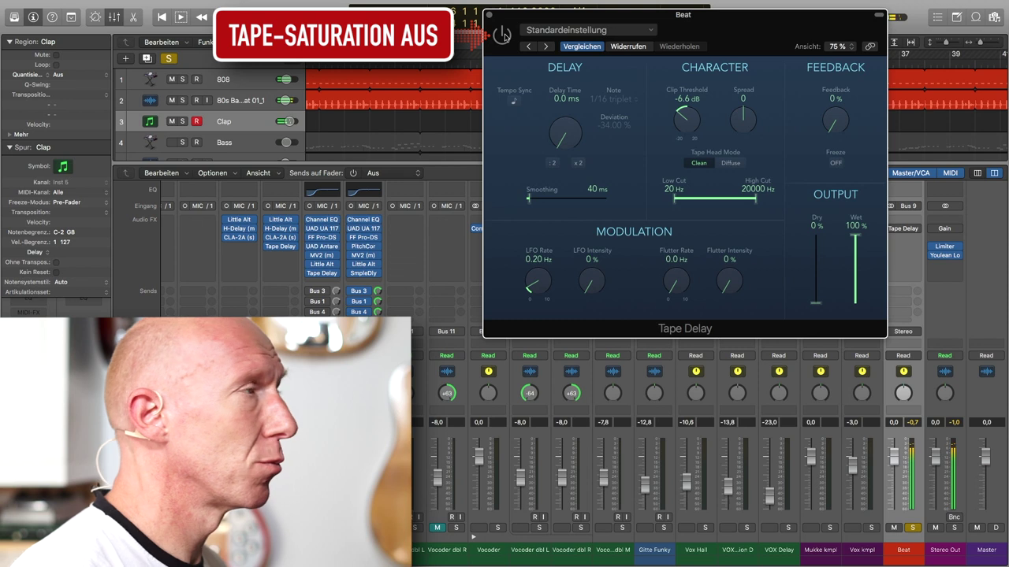
left_click(503, 35)
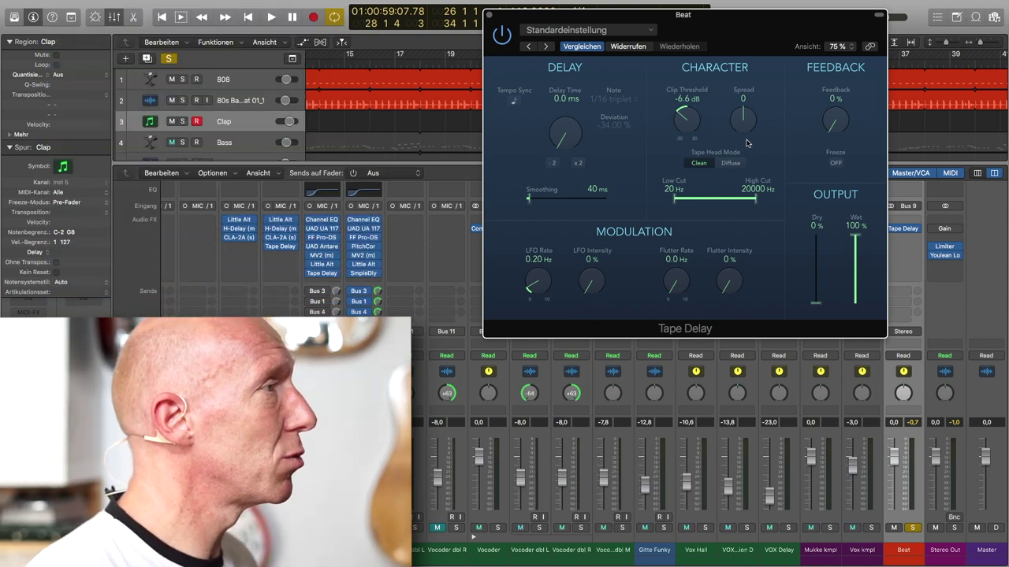
During playback, set the Tape Delay's Clip Threshold to -10.0 dB and its filters to Low Cut 260 Hz and High Cut 5900 Hz.
key("space")
left_click_drag(689, 121, 684, 131)
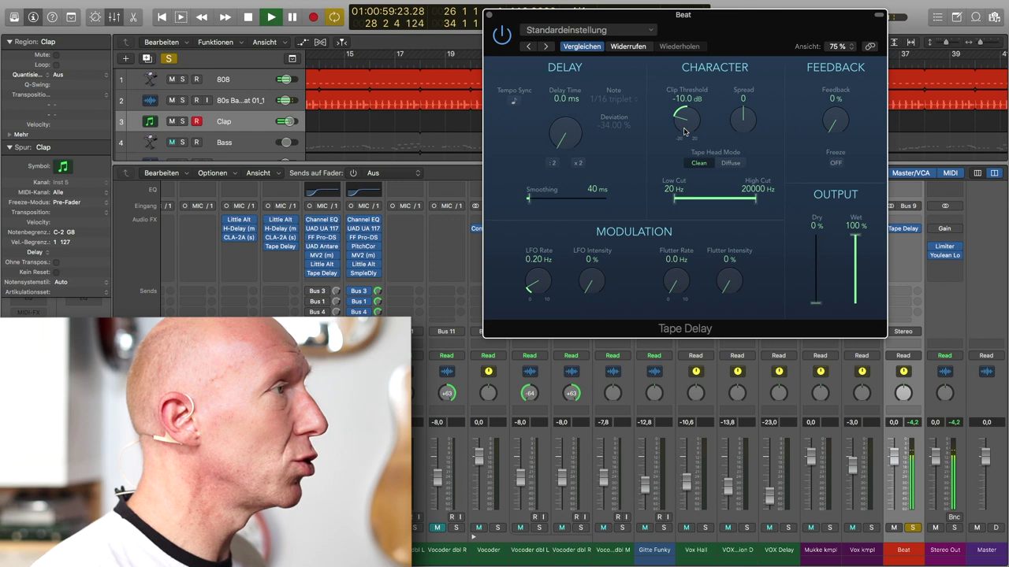
left_click_drag(675, 201, 741, 205)
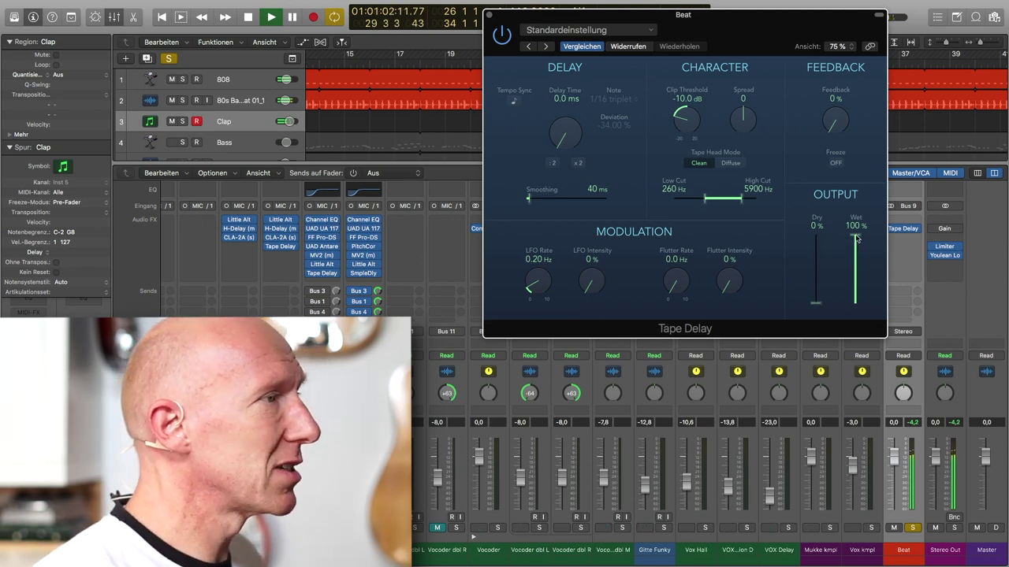
Blend the saturation in parallel by setting the Tape Delay's Dry level to 100 % and Wet level to 50 %.
left_click_drag(855, 234, 819, 227)
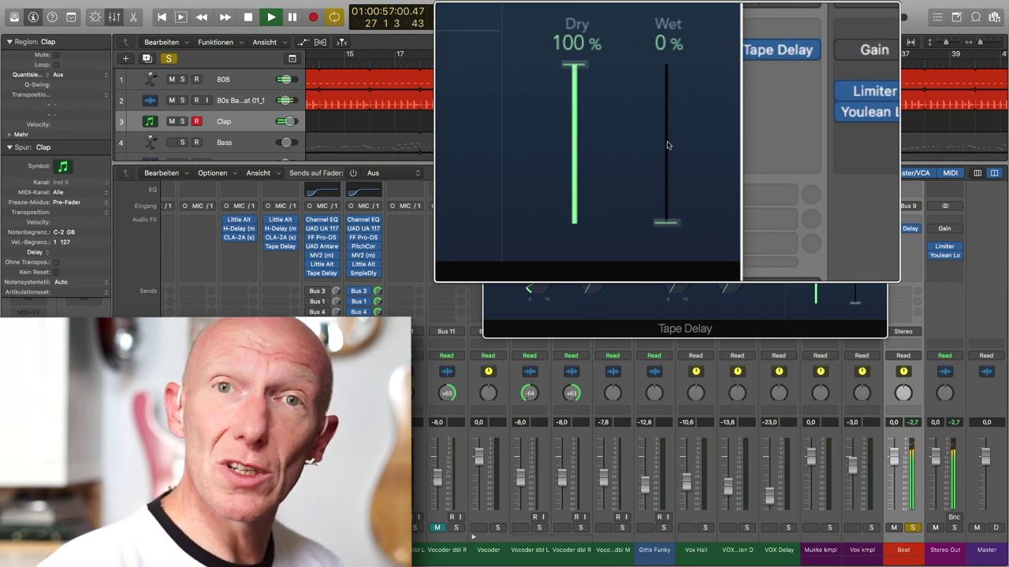
scroll(667, 145, "up", 6)
scroll(667, 145, "up", 15)
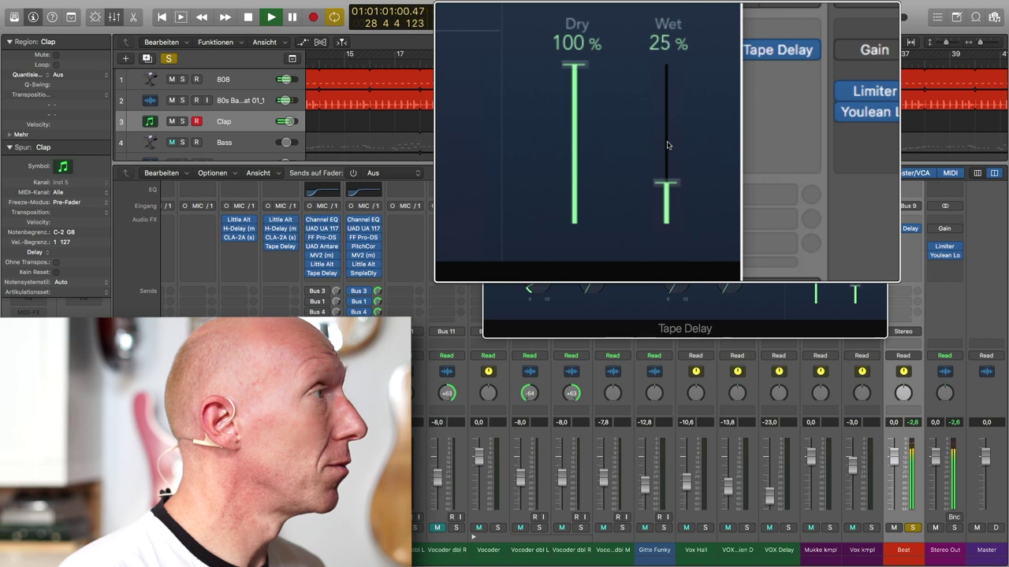
scroll(667, 145, "up", 3)
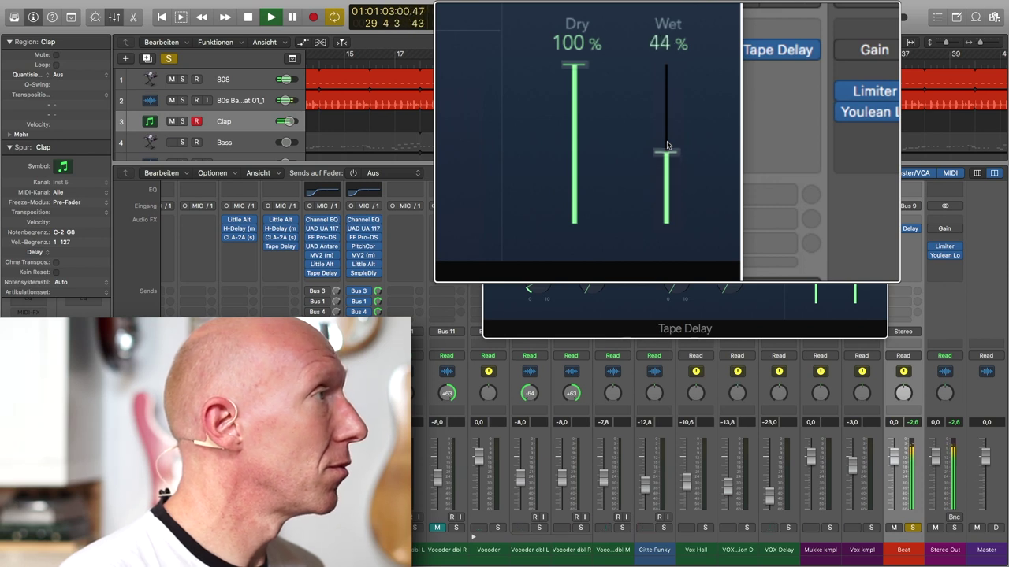
scroll(668, 145, "up", 2)
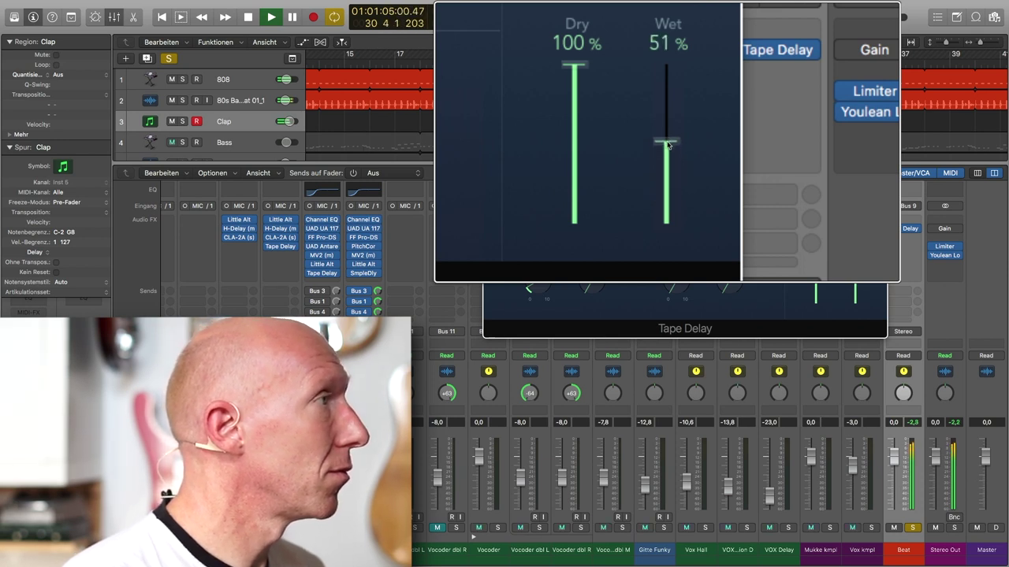
scroll(668, 145, "up", 12)
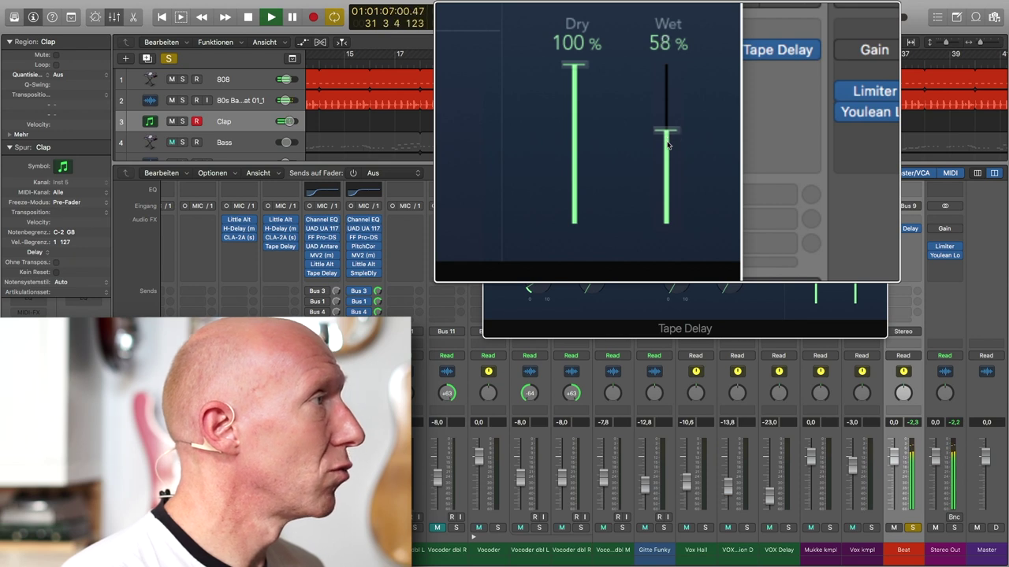
scroll(668, 145, "down", 10)
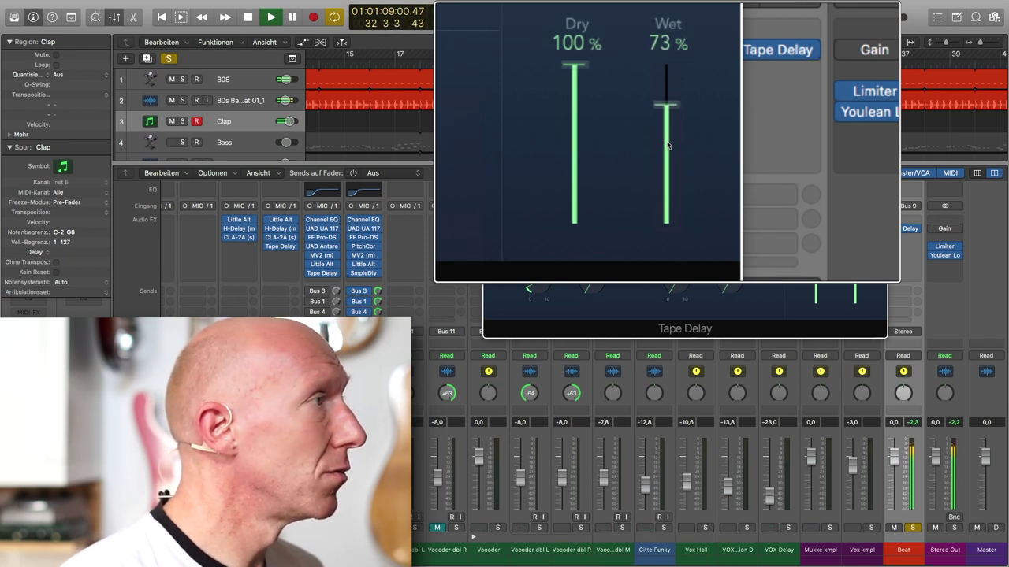
scroll(667, 145, "down", 3)
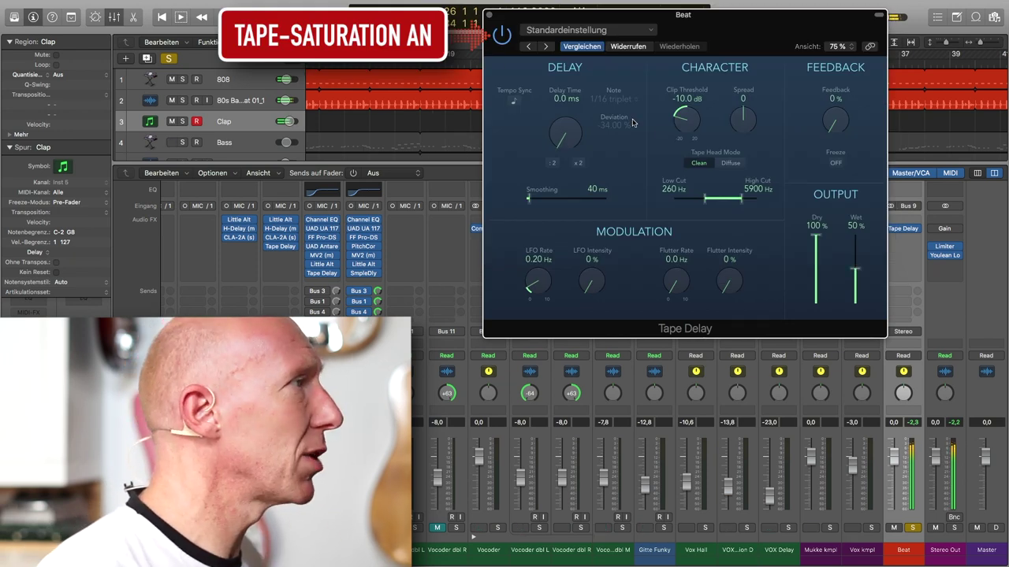
Toggle the Tape Delay off and on again during playback to compare the parallel saturation blend with the unprocessed beat.
left_click(502, 36)
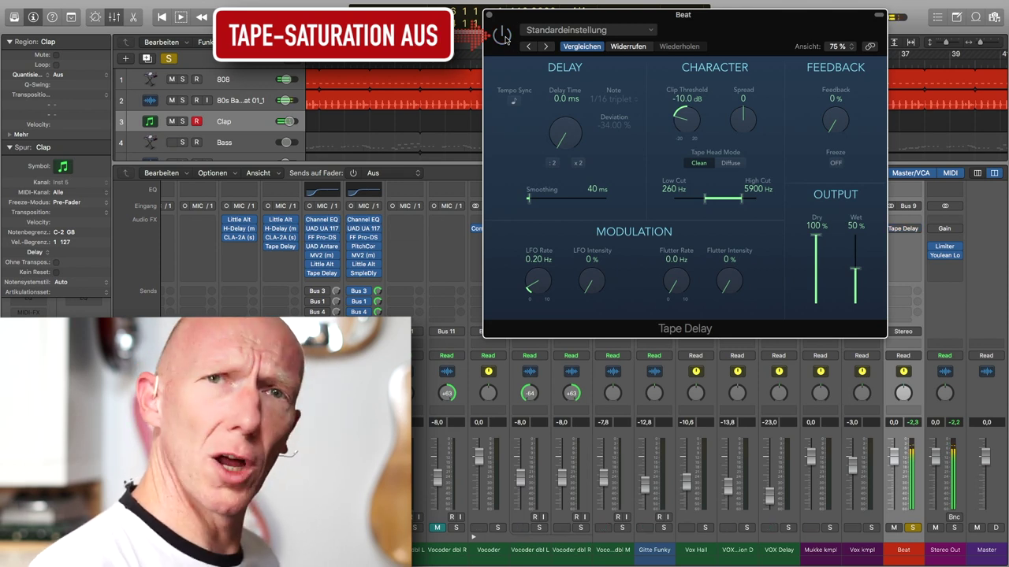
left_click(502, 36)
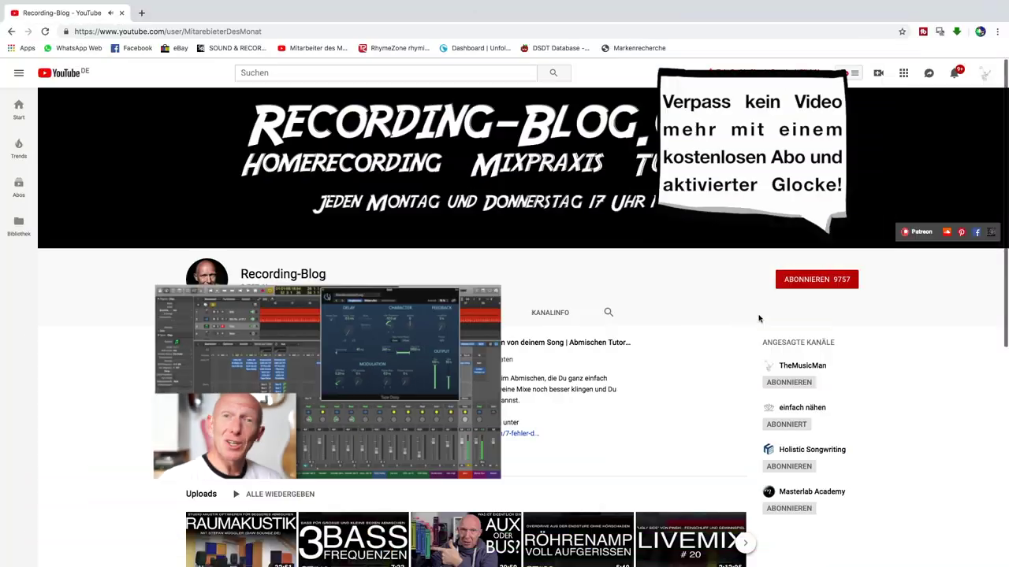
Switch to the Recording-Blog channel page on YouTube in the browser and subscribe to the channel.
left_click(819, 280)
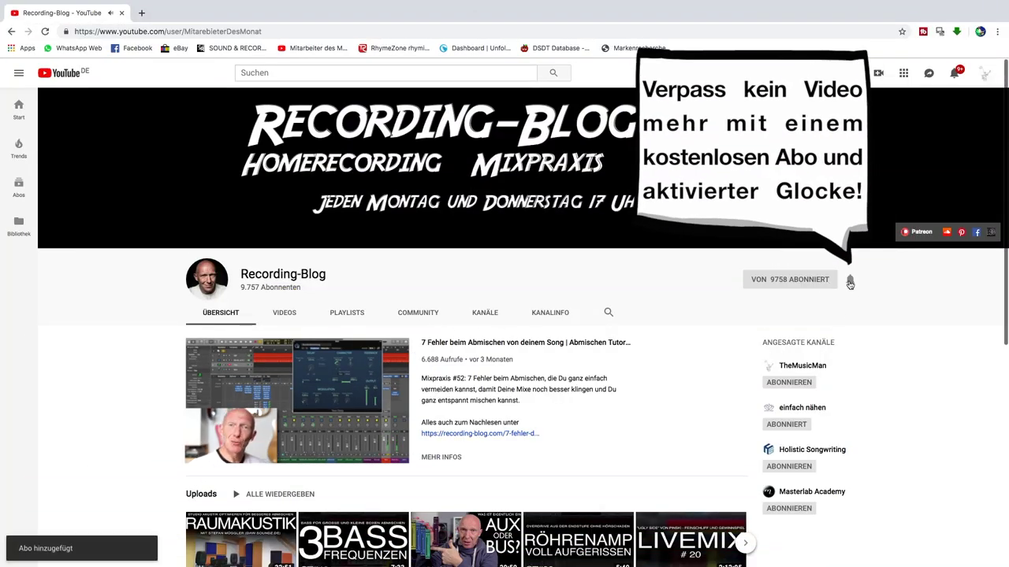